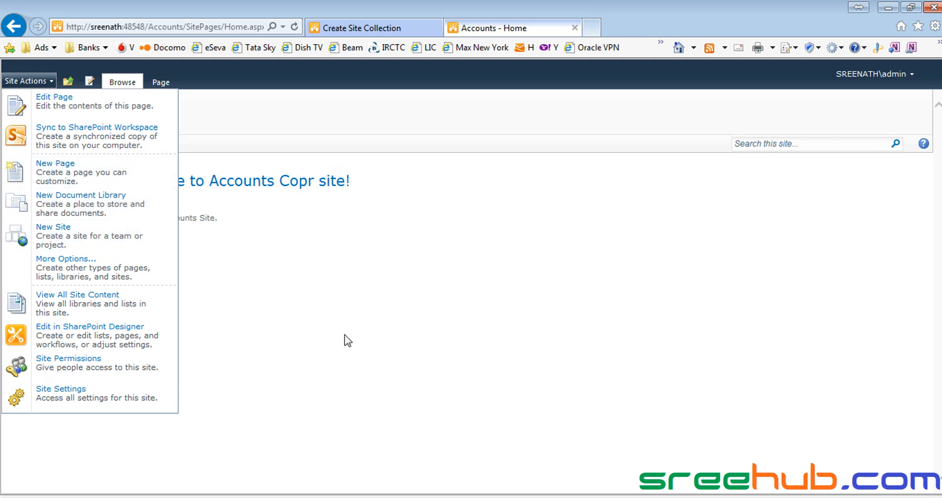
Step: Close the site actions list and navigate up from the Accounts site to its parent CorpITCollection site
{"action": "left_click", "coordinate": [372, 342]}
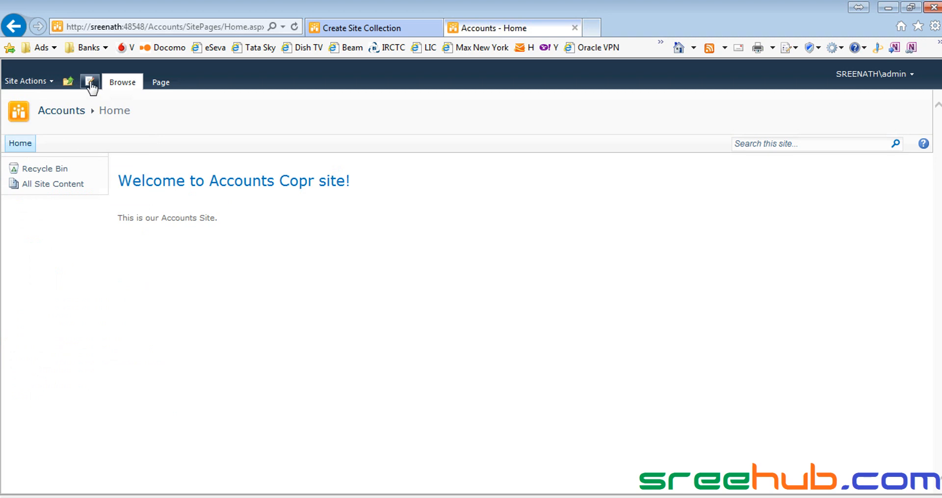
{"action": "left_click", "coordinate": [68, 81]}
{"action": "left_click", "coordinate": [94, 116]}
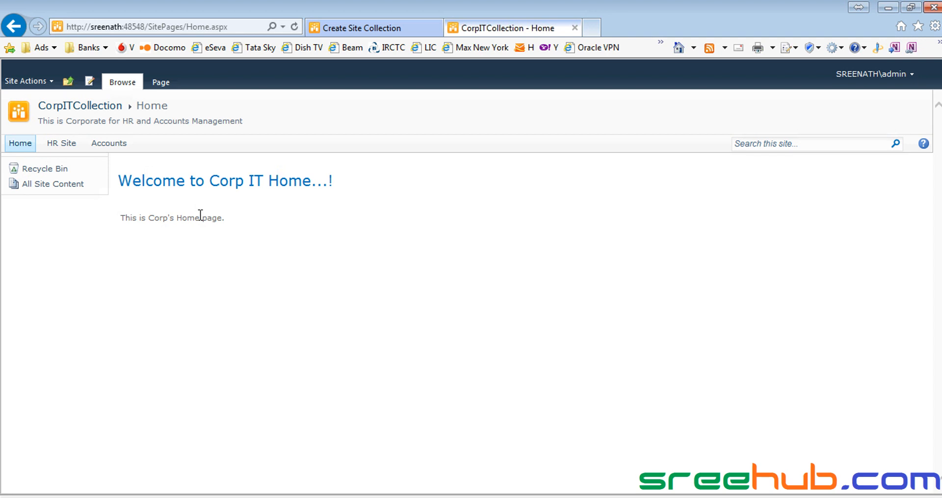
Step: Return to the SharePoint Central Administration home page and review its administration categories
{"action": "left_click", "coordinate": [341, 30]}
{"action": "scroll", "coordinate": [340, 315], "scroll_direction": "up", "scroll_amount": 10}
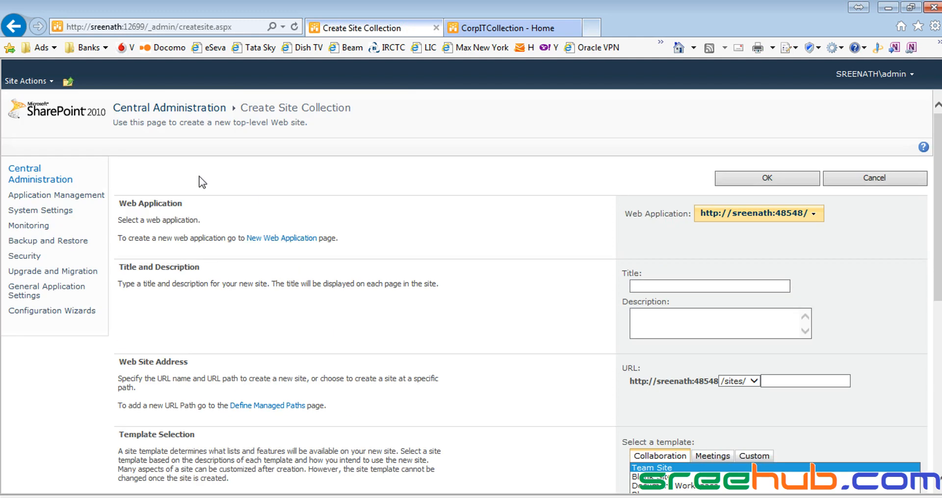
{"action": "left_click", "coordinate": [29, 175]}
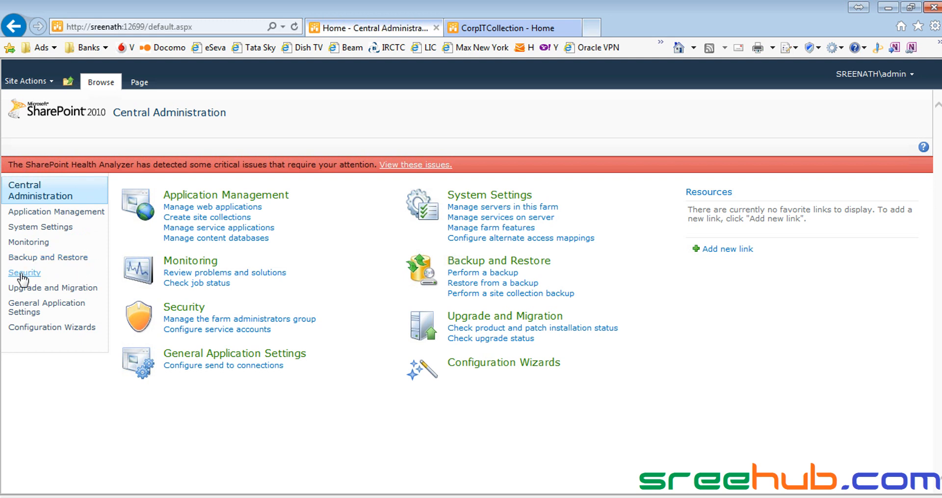
{"action": "left_click_drag", "start_coordinate": [869, 453], "coordinate": [28, 79]}
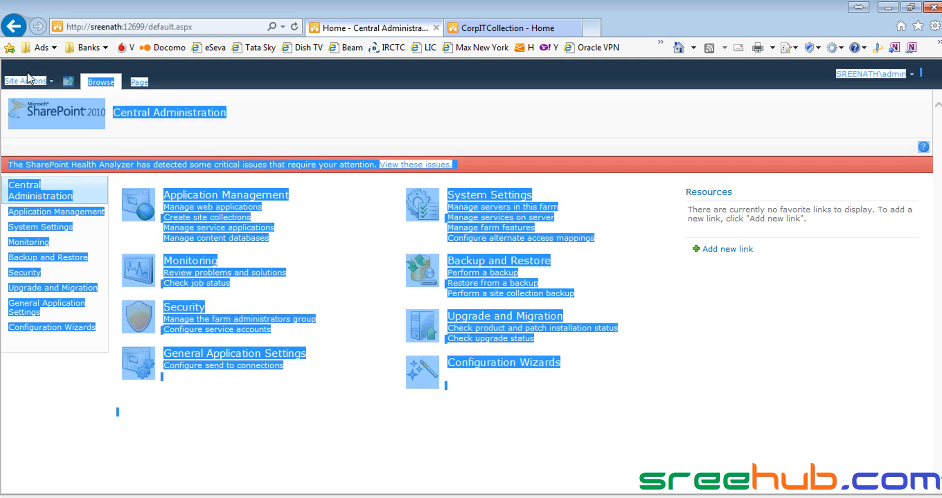
{"action": "left_click", "coordinate": [811, 425]}
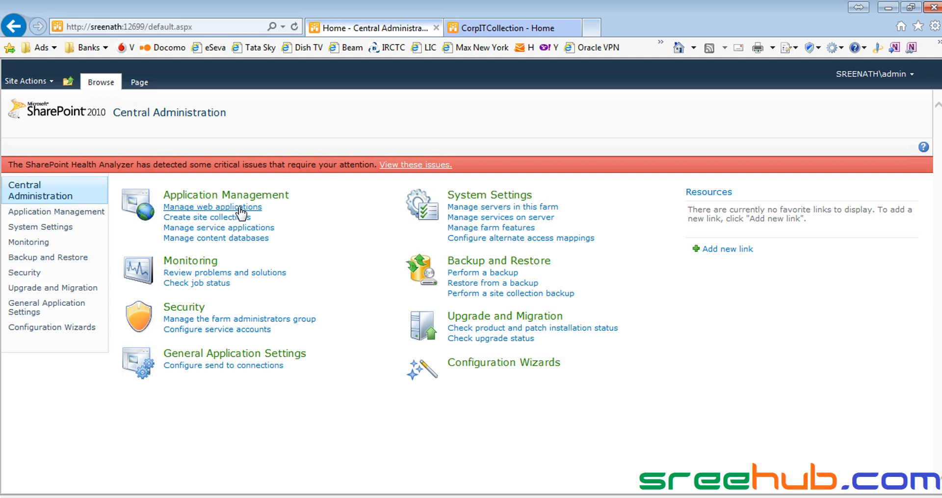
Step: Check the CorpIT site in IIS Manager and its matching entry in Central Administration's web applications list
{"action": "left_click", "coordinate": [596, 497]}
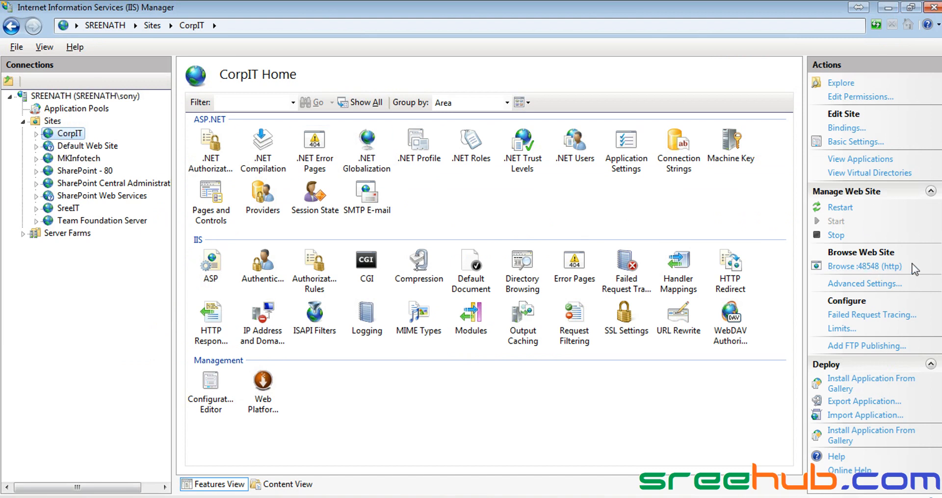
{"action": "left_click", "coordinate": [888, 8]}
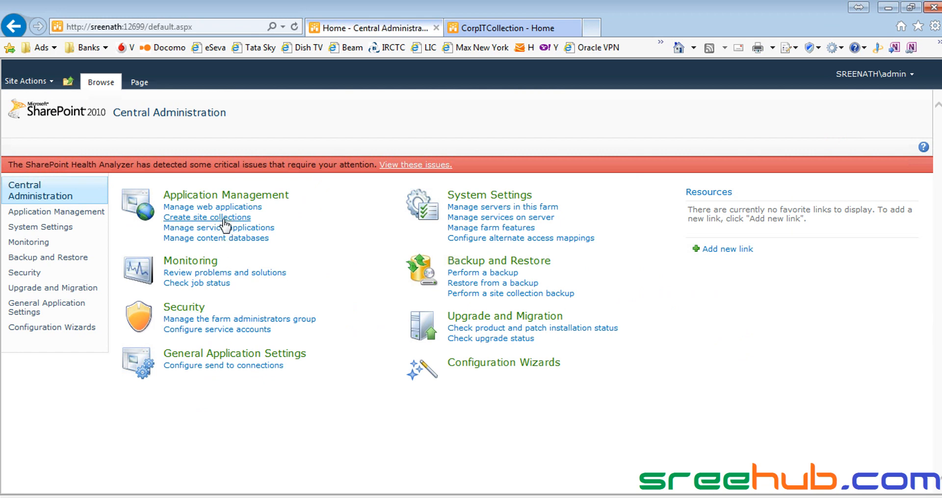
{"action": "left_click", "coordinate": [199, 209]}
{"action": "left_click_drag", "start_coordinate": [157, 244], "coordinate": [115, 245]}
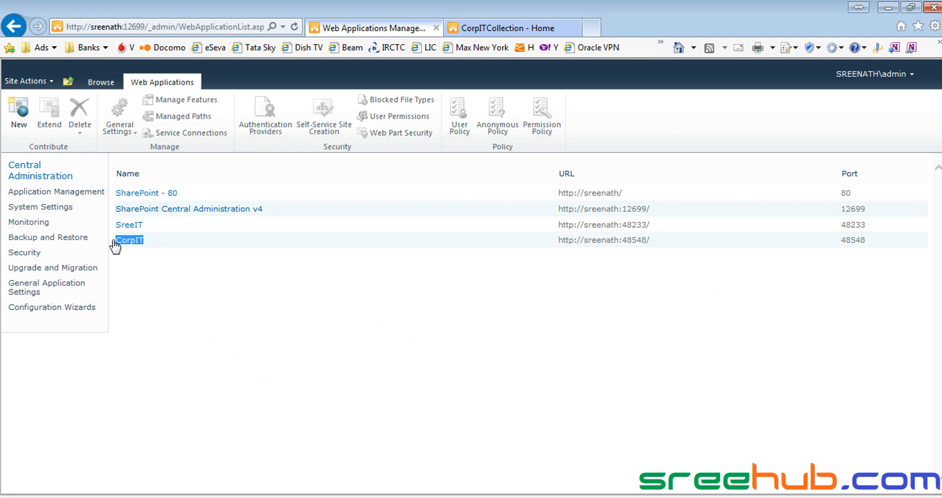
{"action": "left_click", "coordinate": [259, 291]}
{"action": "left_click", "coordinate": [29, 173]}
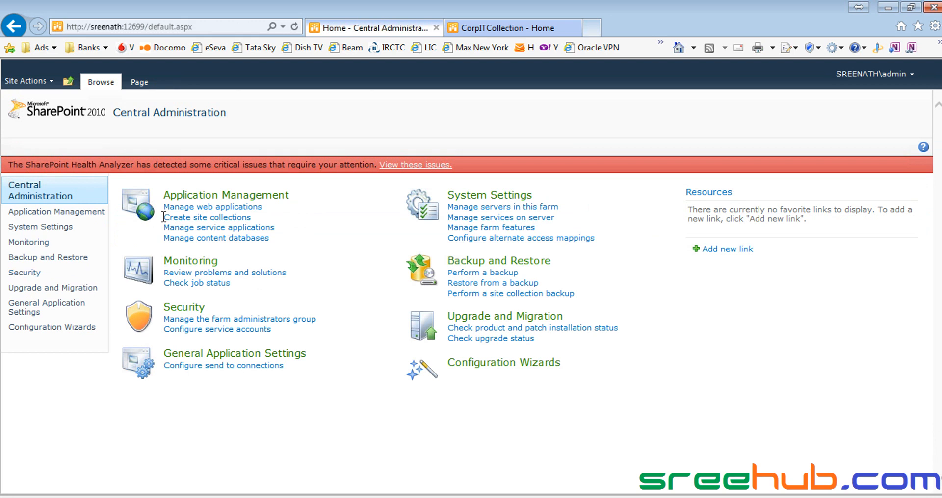
Step: Start creating a site collection and examine which web applications are available, keeping the CorpIT selection
{"action": "left_click", "coordinate": [216, 219]}
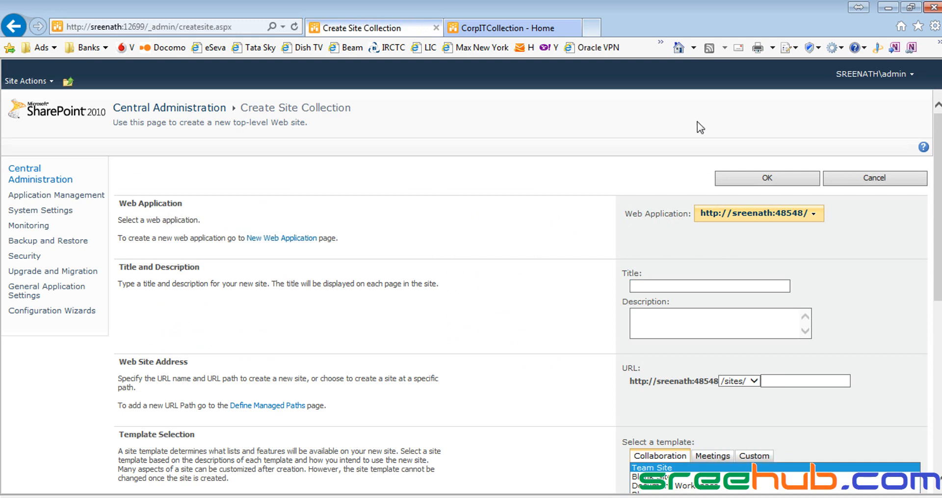
{"action": "left_click", "coordinate": [813, 223]}
{"action": "left_click", "coordinate": [725, 233]}
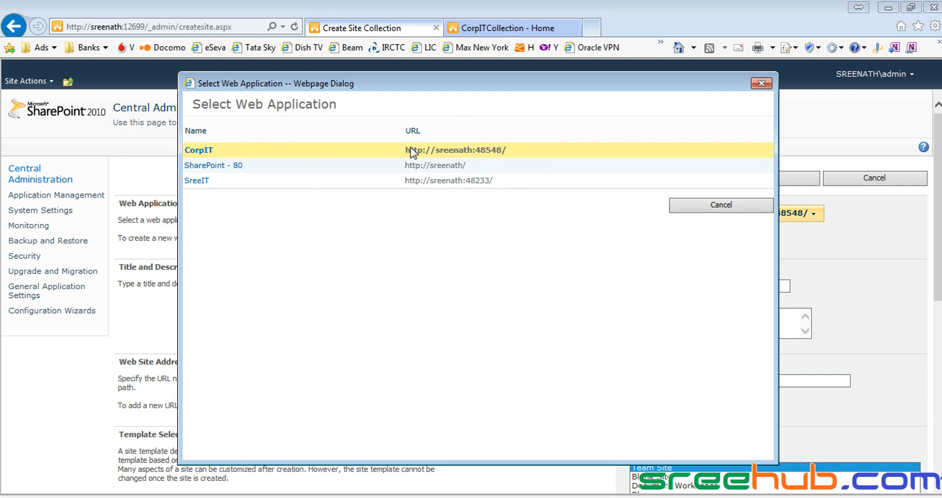
{"action": "left_click", "coordinate": [761, 83]}
Step: Review the title, URL, template and administrator settings for a new site collection, and cancel its creation
{"action": "scroll", "coordinate": [744, 281], "scroll_direction": "down", "scroll_amount": 6}
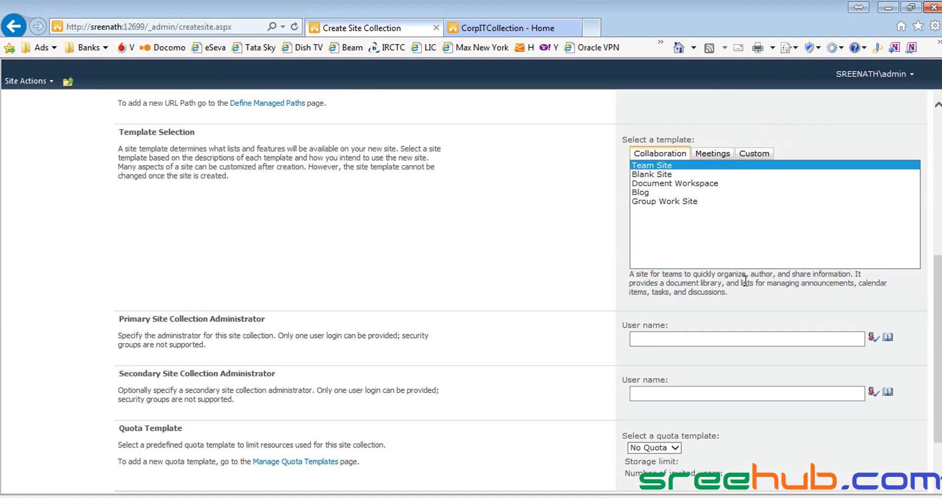
{"action": "scroll", "coordinate": [742, 283], "scroll_direction": "up", "scroll_amount": 6}
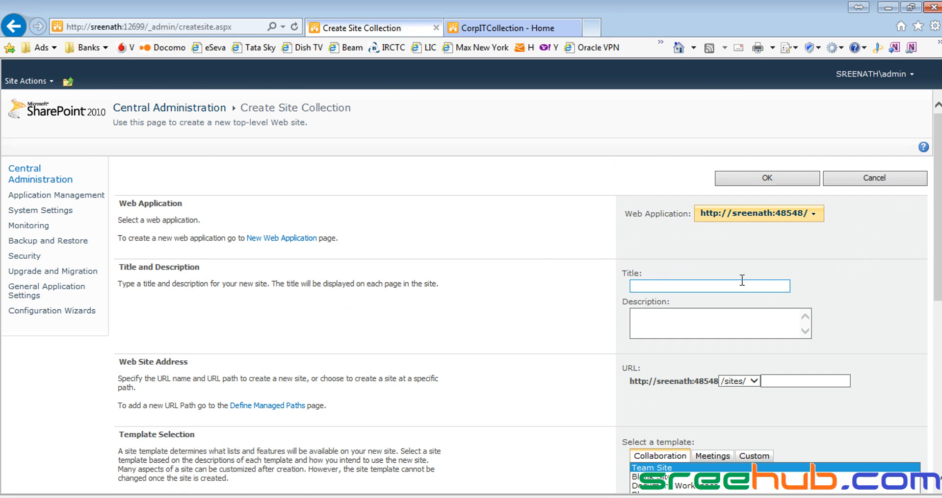
{"action": "scroll", "coordinate": [638, 287], "scroll_direction": "down", "scroll_amount": 5}
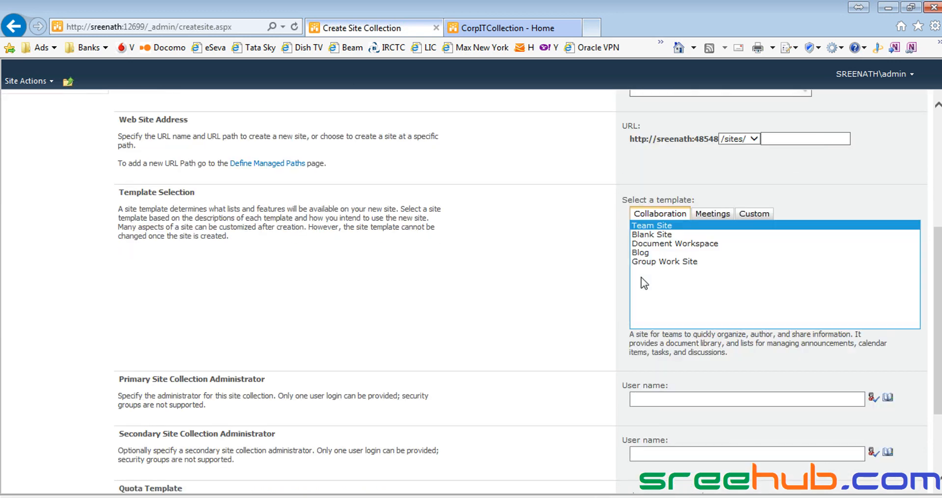
{"action": "scroll", "coordinate": [798, 164], "scroll_direction": "up", "scroll_amount": 5}
{"action": "left_click", "coordinate": [853, 183]}
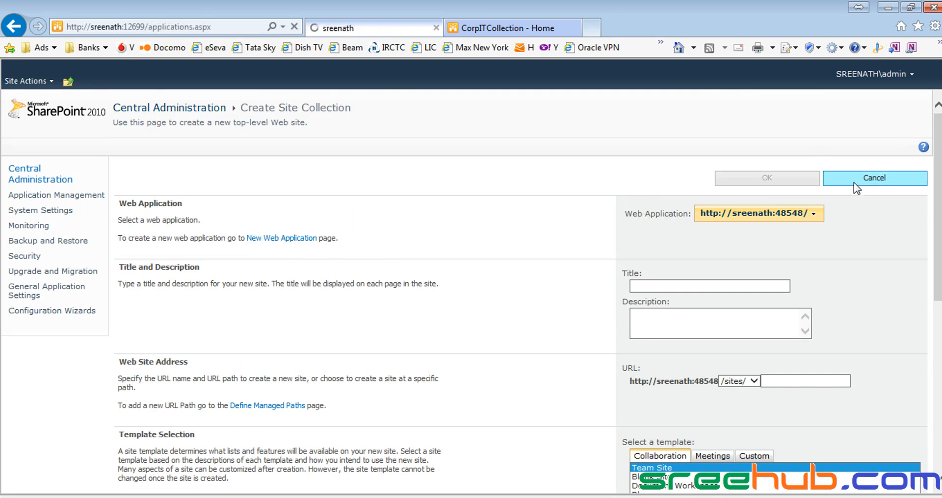
Step: Switch to the CorpITCollection site, review its available site actions, and open its Site Settings
{"action": "left_click", "coordinate": [500, 29]}
{"action": "left_click", "coordinate": [83, 108]}
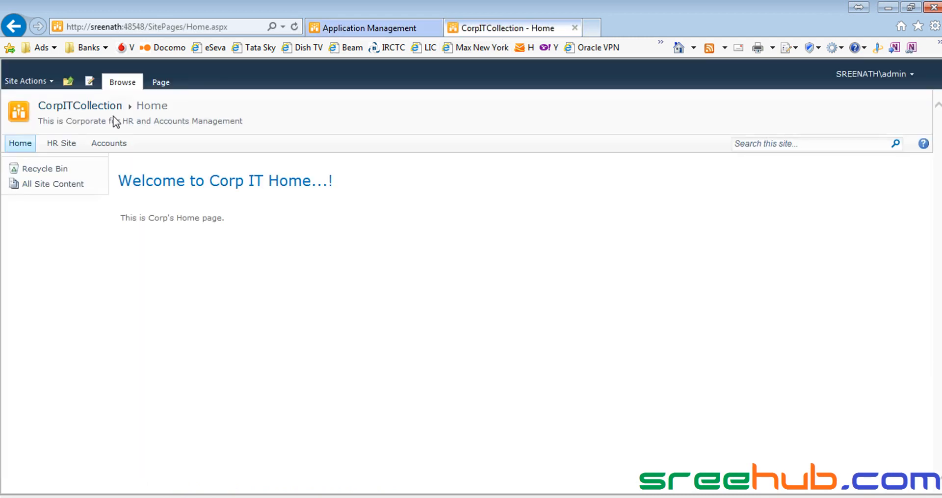
{"action": "left_click", "coordinate": [28, 85]}
{"action": "left_click_drag", "start_coordinate": [236, 226], "coordinate": [147, 200]}
{"action": "left_click", "coordinate": [352, 205]}
{"action": "left_click", "coordinate": [27, 81]}
{"action": "left_click", "coordinate": [58, 399]}
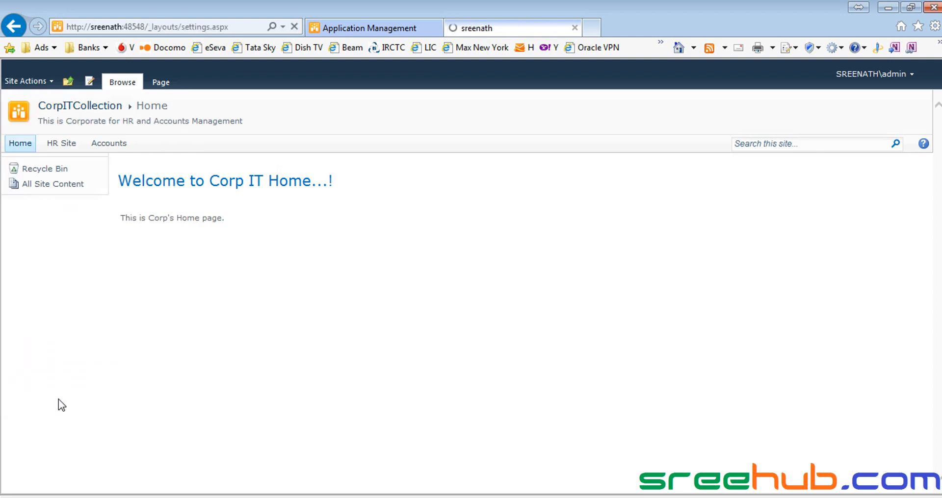
Step: Examine the Site Settings options, open the Quick Launch settings page, and return to the CorpITCollection home page
{"action": "left_click_drag", "start_coordinate": [510, 164], "coordinate": [387, 188]}
{"action": "left_click", "coordinate": [471, 167]}
{"action": "left_click", "coordinate": [448, 189]}
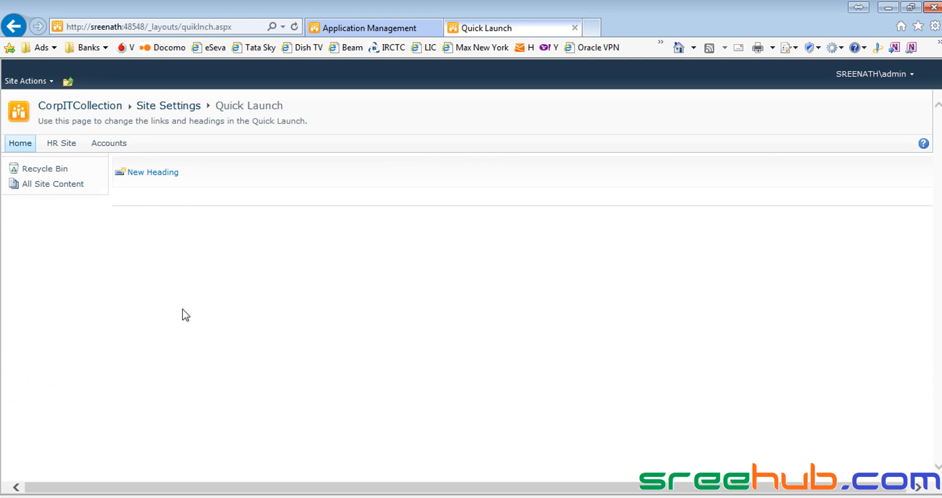
{"action": "left_click", "coordinate": [20, 143]}
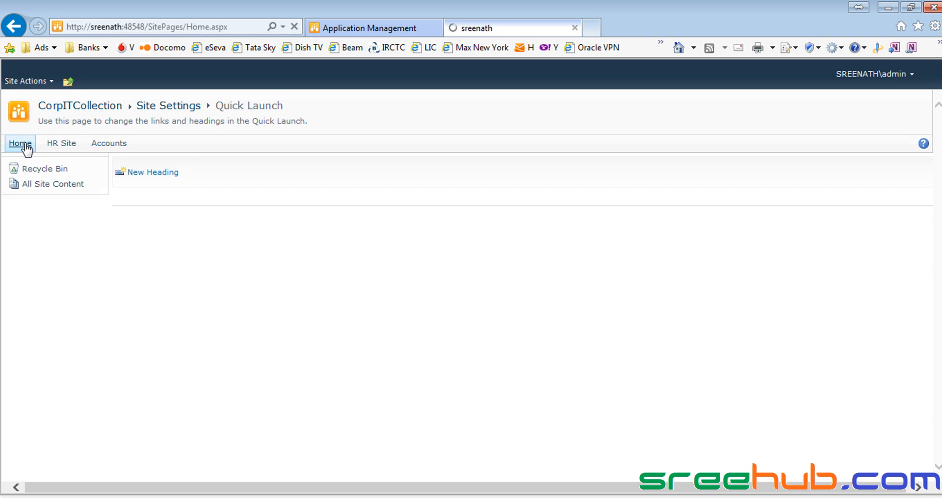
Step: Examine the CorpITCollection home page and the SitePages/Home.aspx part of its address
{"action": "left_click_drag", "start_coordinate": [636, 360], "coordinate": [43, 158]}
{"action": "left_click", "coordinate": [358, 284]}
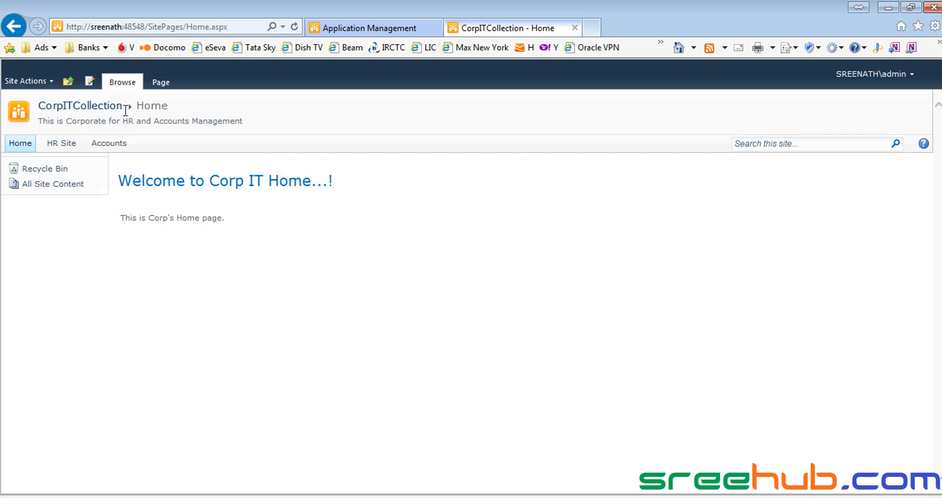
{"action": "left_click_drag", "start_coordinate": [126, 110], "coordinate": [73, 101]}
{"action": "left_click", "coordinate": [275, 128]}
{"action": "left_click", "coordinate": [188, 26]}
{"action": "left_click", "coordinate": [178, 27]}
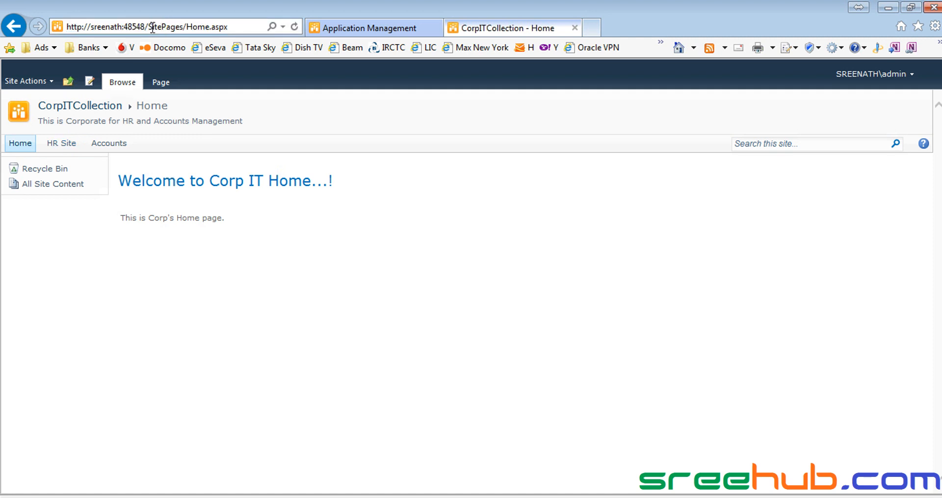
{"action": "left_click_drag", "start_coordinate": [149, 27], "coordinate": [236, 27]}
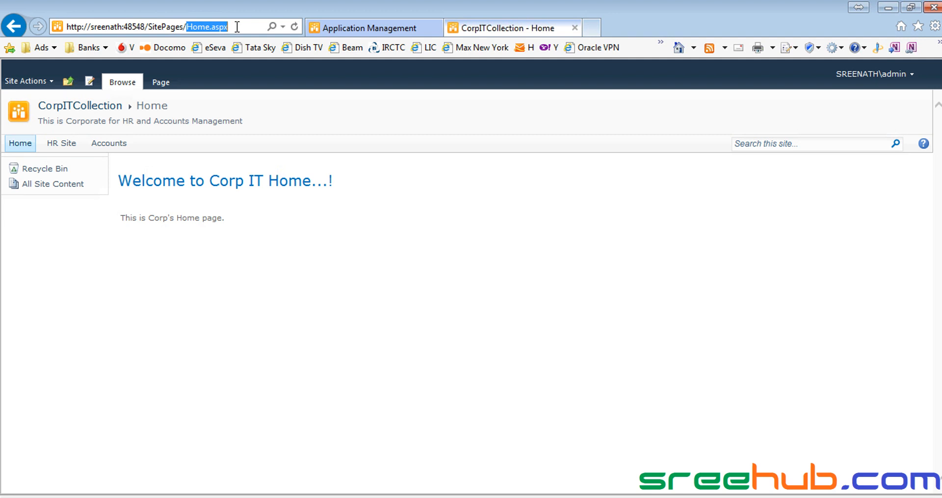
{"action": "left_click", "coordinate": [74, 107]}
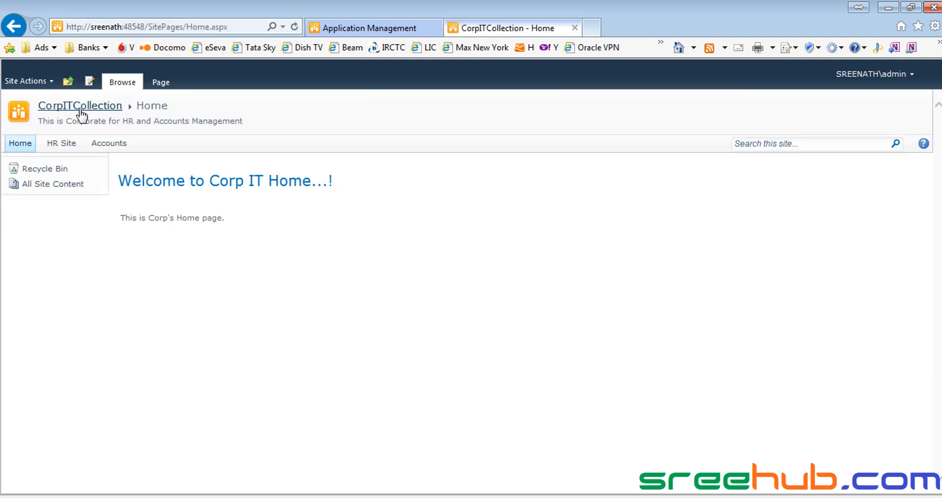
Step: Open the HR Site subsite and examine the HRSite/SitePages/Home.aspx part of its address
{"action": "left_click", "coordinate": [62, 145]}
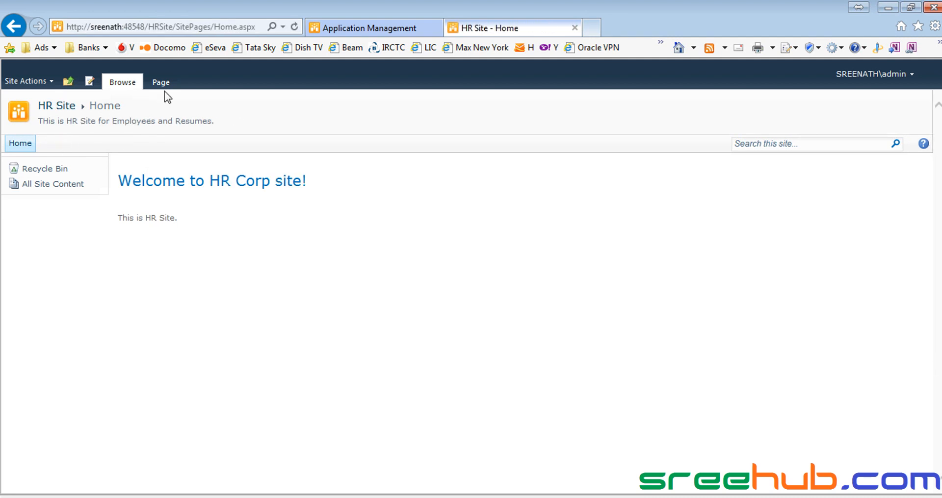
{"action": "left_click", "coordinate": [157, 26]}
{"action": "left_click", "coordinate": [158, 25]}
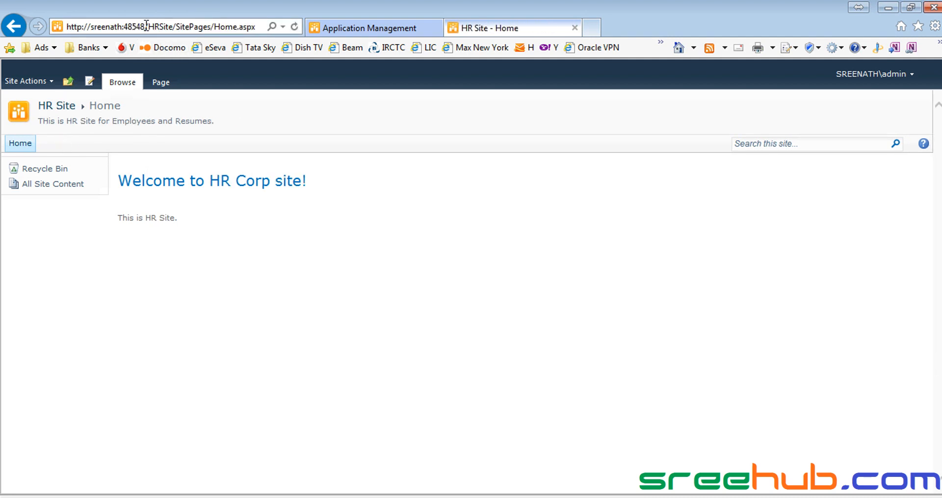
{"action": "left_click_drag", "start_coordinate": [149, 26], "coordinate": [264, 29]}
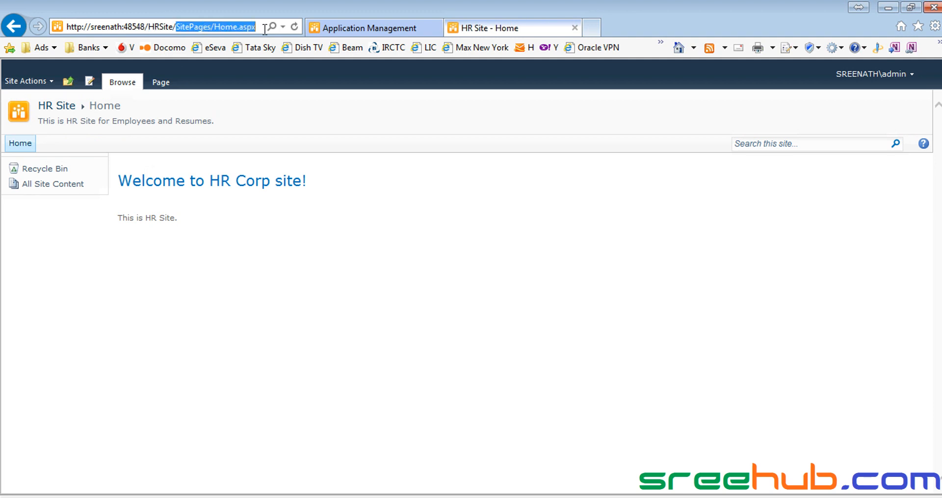
{"action": "left_click", "coordinate": [275, 245]}
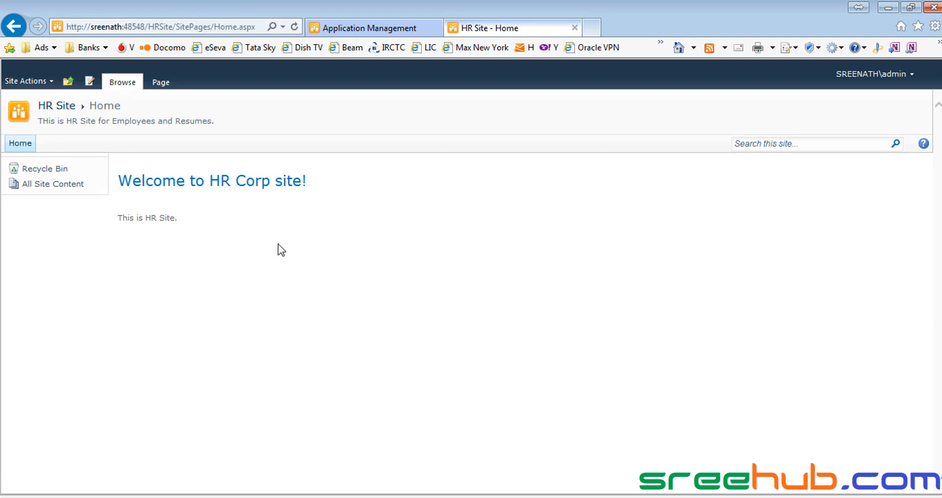
Step: Copy the HR Site home page address, load it in a new browser tab, and highlight the page's welcome heading
{"action": "left_click", "coordinate": [184, 25]}
{"action": "key", "text": "ctrl+c"}
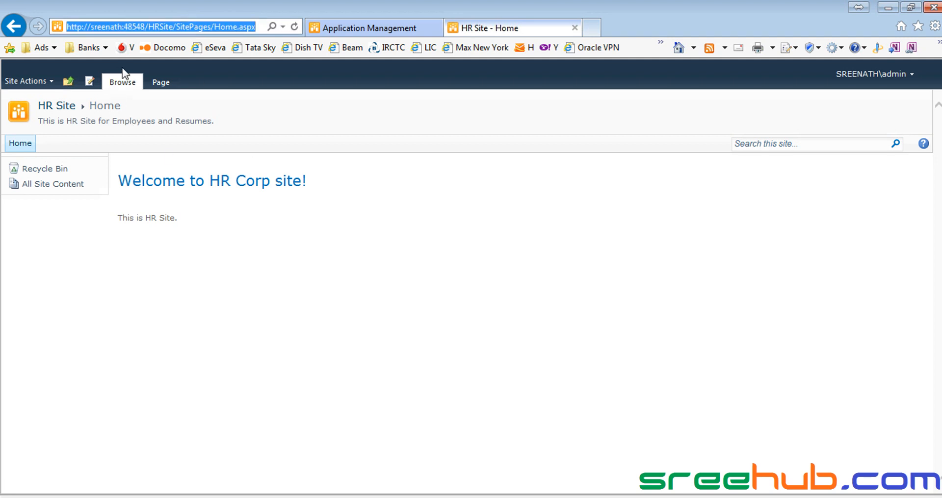
{"action": "left_click", "coordinate": [186, 497]}
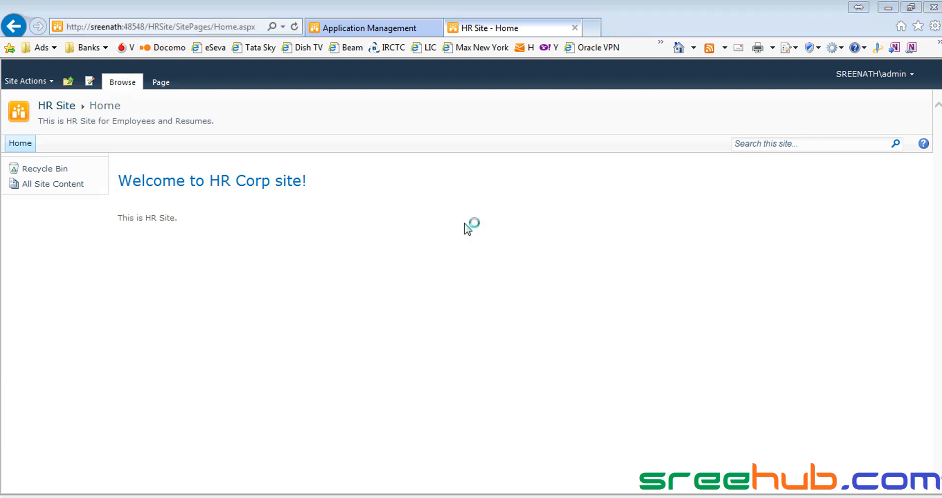
{"action": "left_click", "coordinate": [593, 30]}
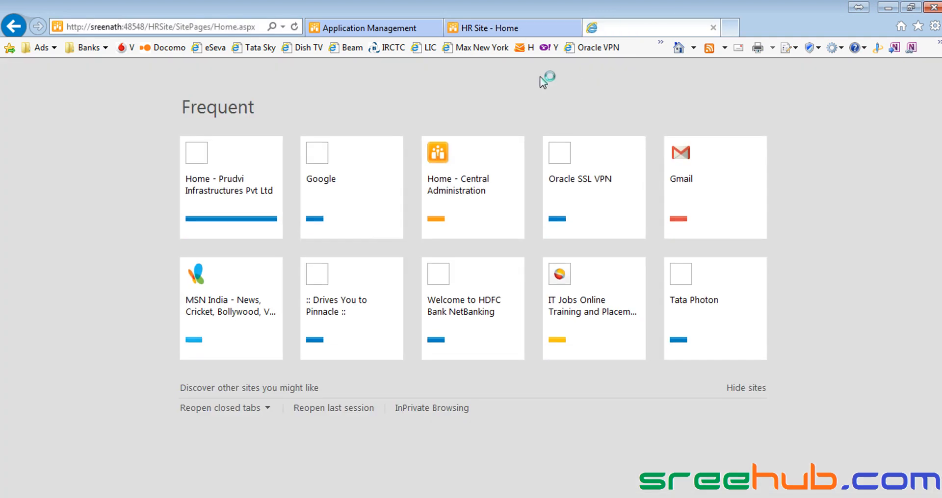
{"action": "left_click", "coordinate": [189, 27]}
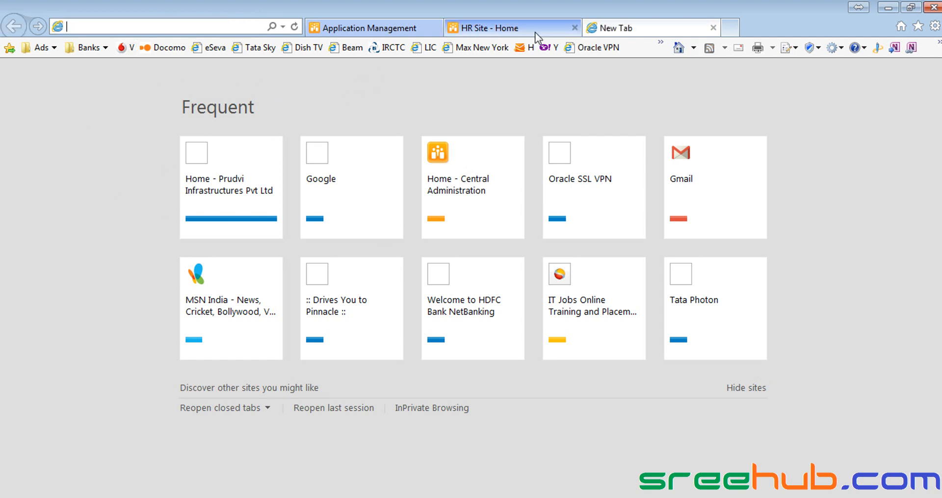
{"action": "key", "text": "ctrl+v"}
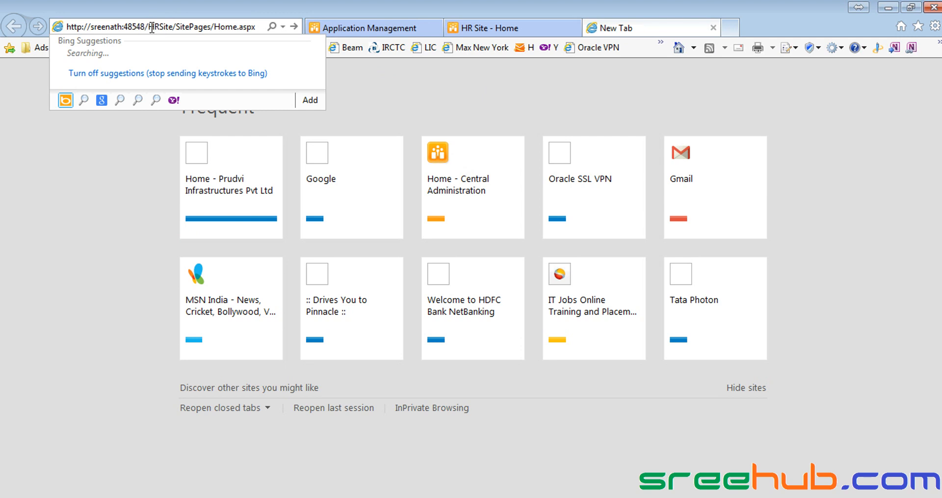
{"action": "key", "text": "Return"}
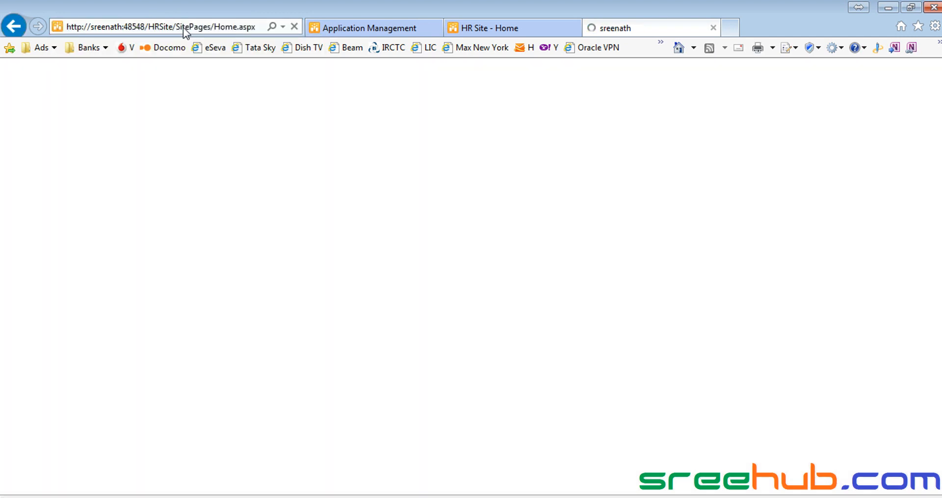
{"action": "left_click_drag", "start_coordinate": [115, 180], "coordinate": [331, 184]}
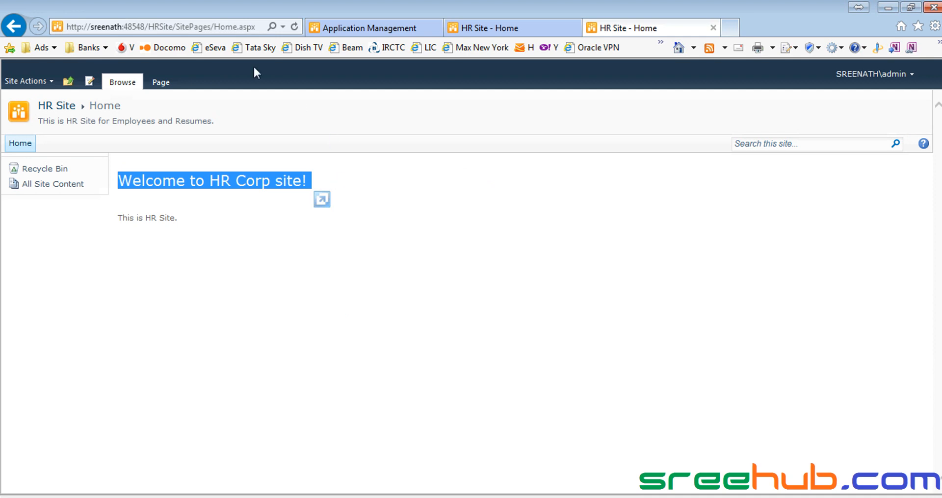
Step: Return to the first HR Site browser tab and go up to the parent CorpITCollection home page
{"action": "left_click", "coordinate": [219, 27]}
{"action": "left_click", "coordinate": [499, 31]}
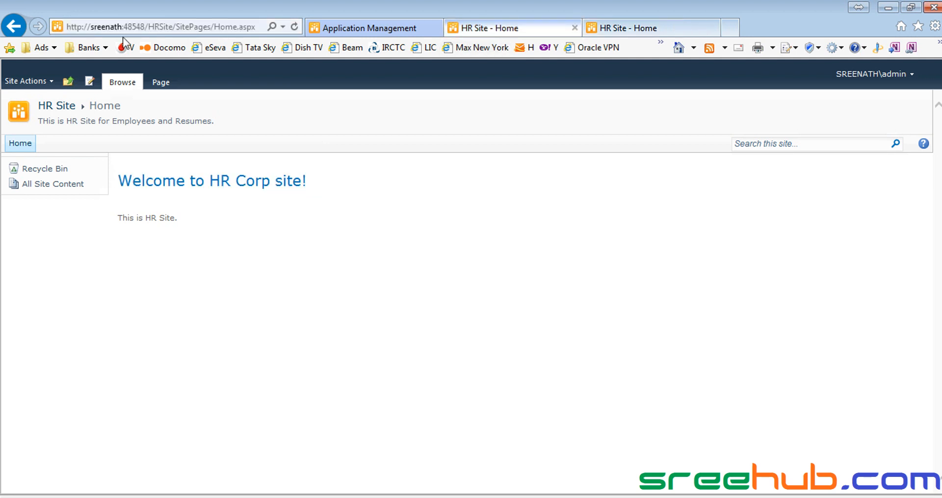
{"action": "left_click", "coordinate": [68, 83]}
{"action": "left_click", "coordinate": [104, 116]}
Step: Open the Accounts subsite and examine the Accounts/SitePages/Home.aspx part of its address
{"action": "left_click", "coordinate": [112, 149]}
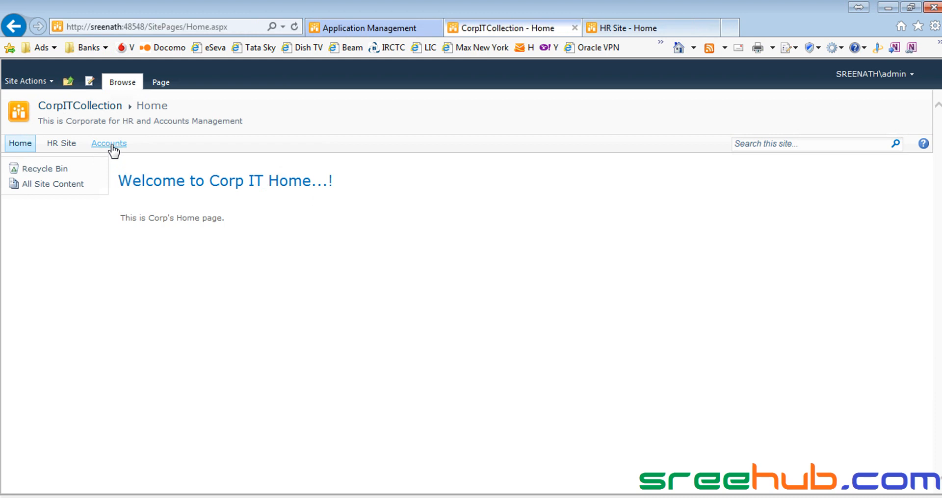
{"action": "left_click", "coordinate": [170, 29]}
{"action": "left_click", "coordinate": [149, 27]}
{"action": "left_click_drag", "start_coordinate": [149, 27], "coordinate": [182, 26]}
{"action": "left_click", "coordinate": [223, 21]}
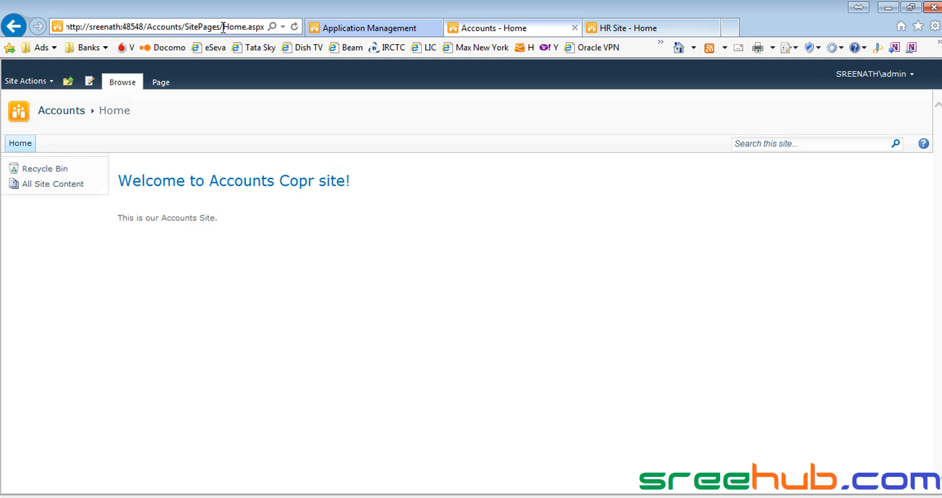
Step: Copy the Accounts home page address, load it in a new browser tab, and highlight the page's welcome heading
{"action": "key", "text": "ctrl+a"}
{"action": "key", "text": "ctrl+c"}
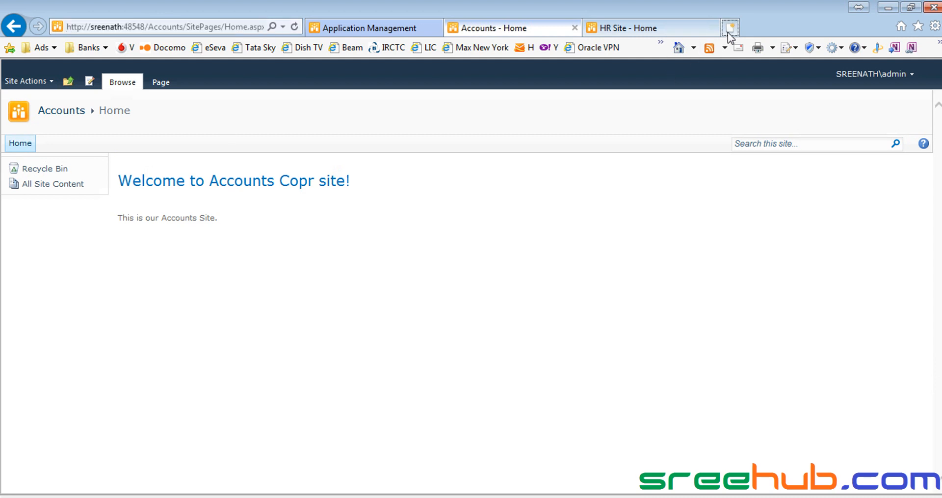
{"action": "left_click", "coordinate": [728, 31]}
{"action": "key", "text": "ctrl+v"}
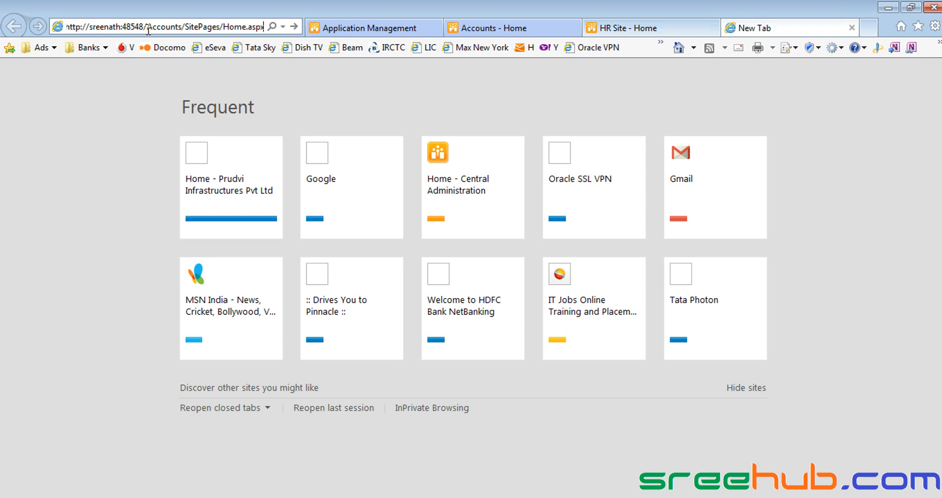
{"action": "key", "text": "Return"}
{"action": "left_click_drag", "start_coordinate": [202, 177], "coordinate": [403, 181]}
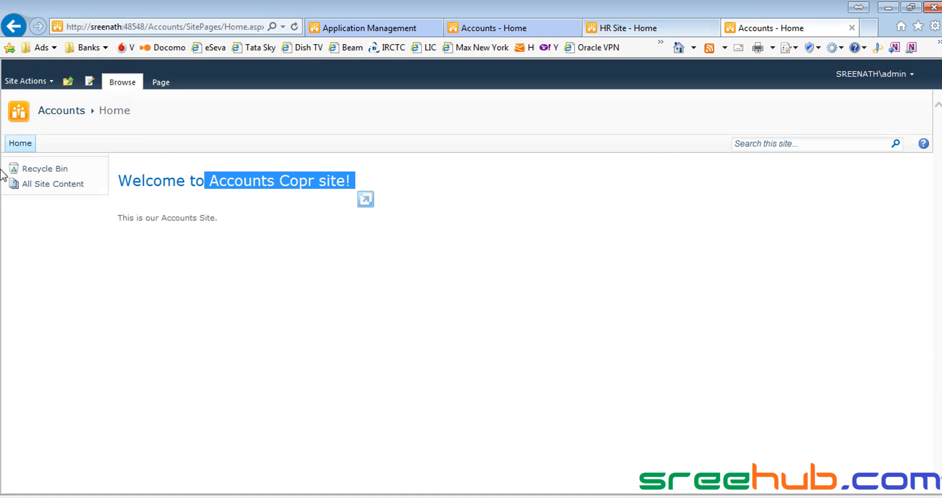
Step: Go up to CorpITCollection from the original Accounts tab, and visit the HR Site and Accounts subsites in turn, returning to the parent each time
{"action": "left_click", "coordinate": [479, 28]}
{"action": "left_click", "coordinate": [68, 80]}
{"action": "left_click", "coordinate": [81, 116]}
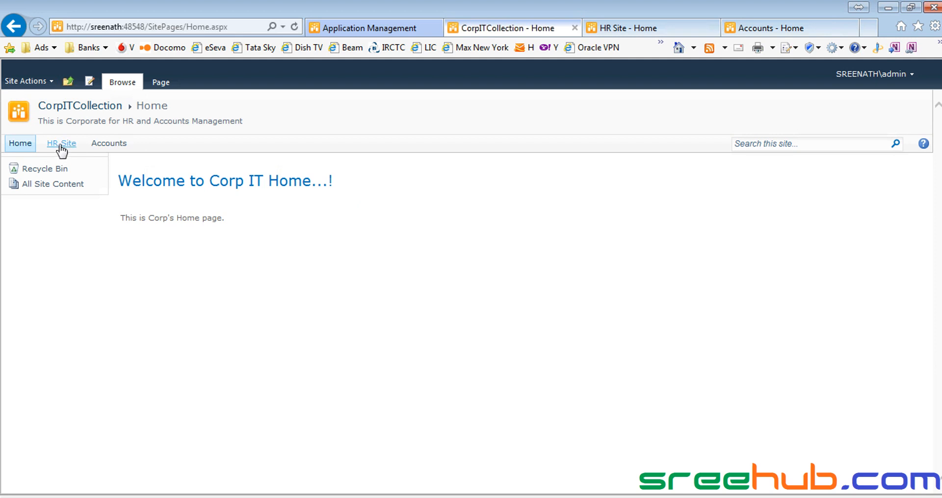
{"action": "left_click", "coordinate": [62, 144]}
{"action": "left_click", "coordinate": [68, 81]}
{"action": "left_click", "coordinate": [104, 118]}
{"action": "left_click", "coordinate": [114, 145]}
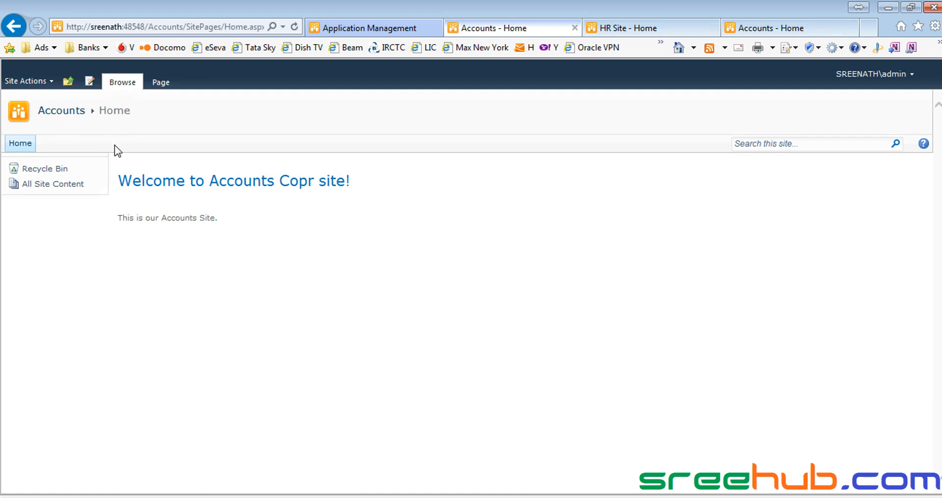
{"action": "left_click", "coordinate": [68, 86]}
{"action": "left_click", "coordinate": [113, 118]}
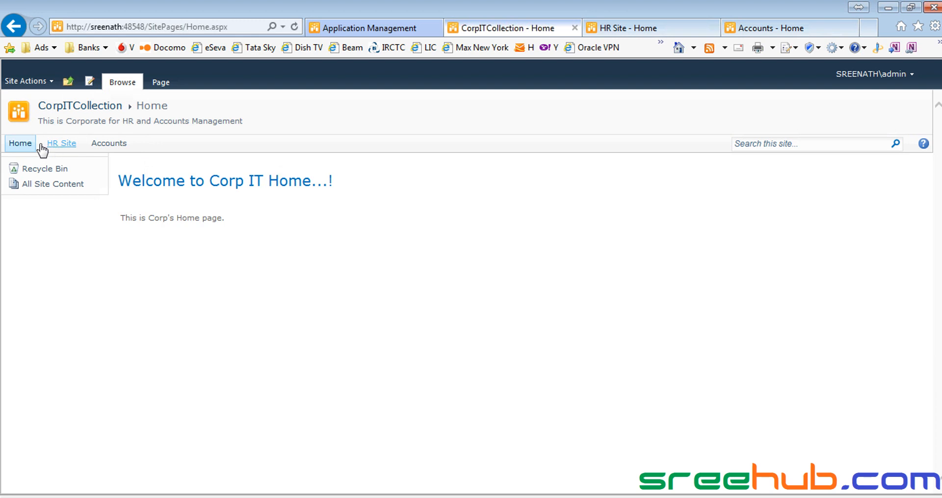
Step: Switch to the Application Management tab and open the Central Administration home page
{"action": "left_click_drag", "start_coordinate": [152, 146], "coordinate": [279, 231]}
{"action": "left_click", "coordinate": [355, 28]}
{"action": "left_click", "coordinate": [87, 109]}
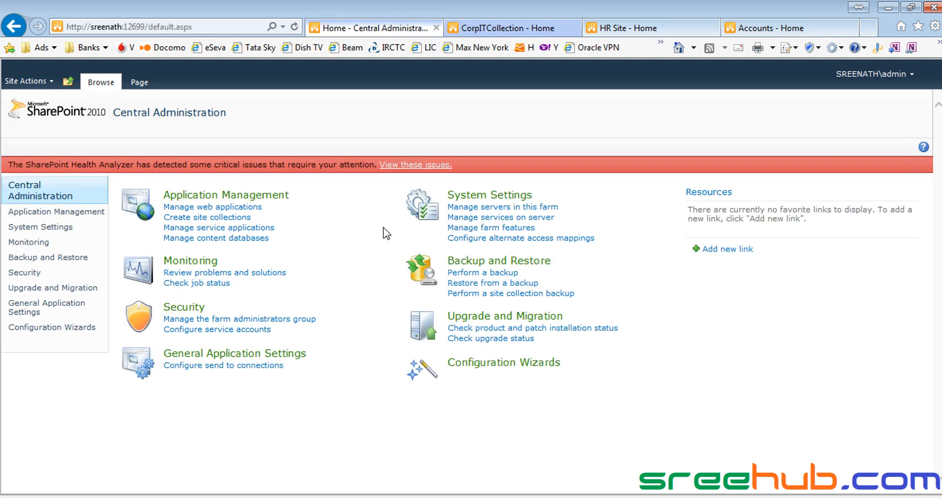
Step: Minimize and restore the SharePoint browser window, and show the CorpITCollection home page
{"action": "left_click", "coordinate": [885, 13]}
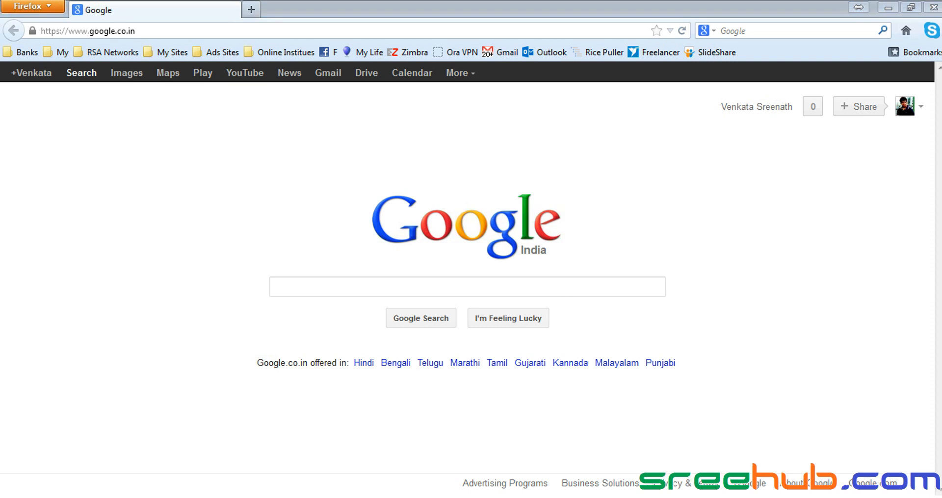
{"action": "left_click", "coordinate": [102, 496]}
{"action": "left_click", "coordinate": [487, 28]}
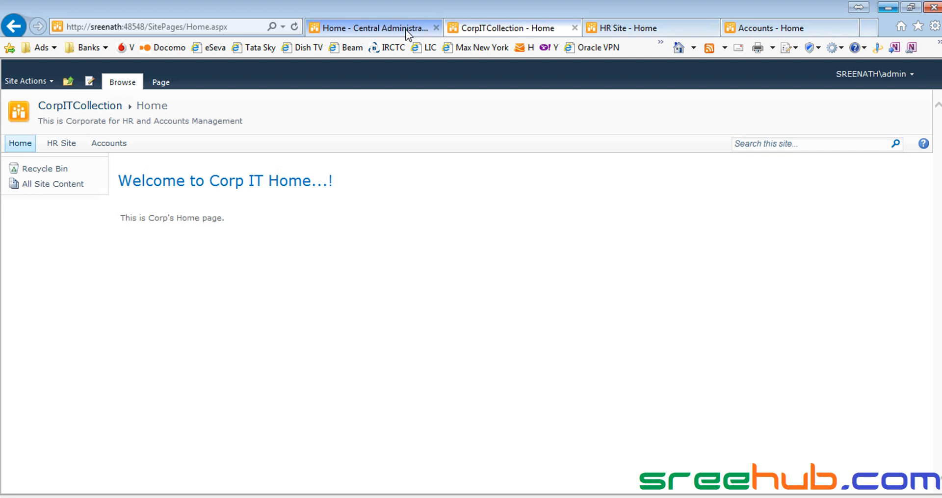
Step: Close the SharePoint browser window and end the TeamViewer session
{"action": "left_click", "coordinate": [933, 7]}
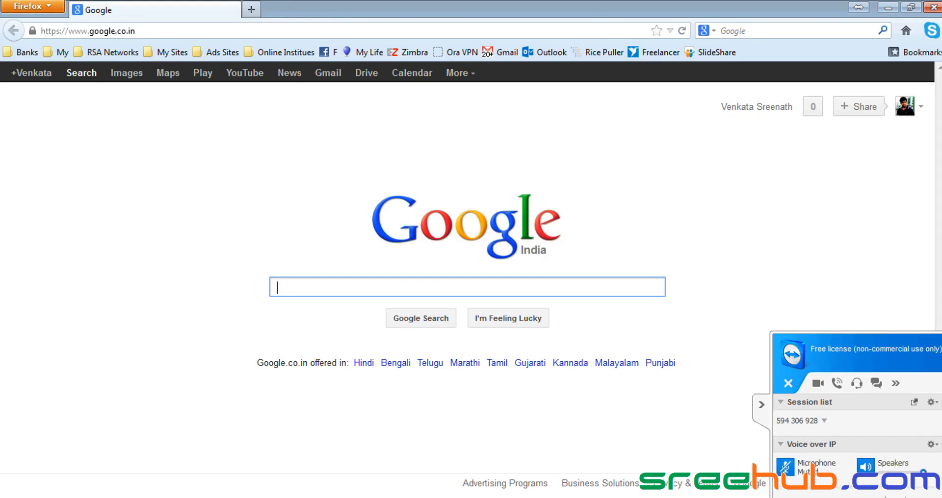
{"action": "right_click", "coordinate": [678, 496]}
{"action": "left_click", "coordinate": [471, 291]}
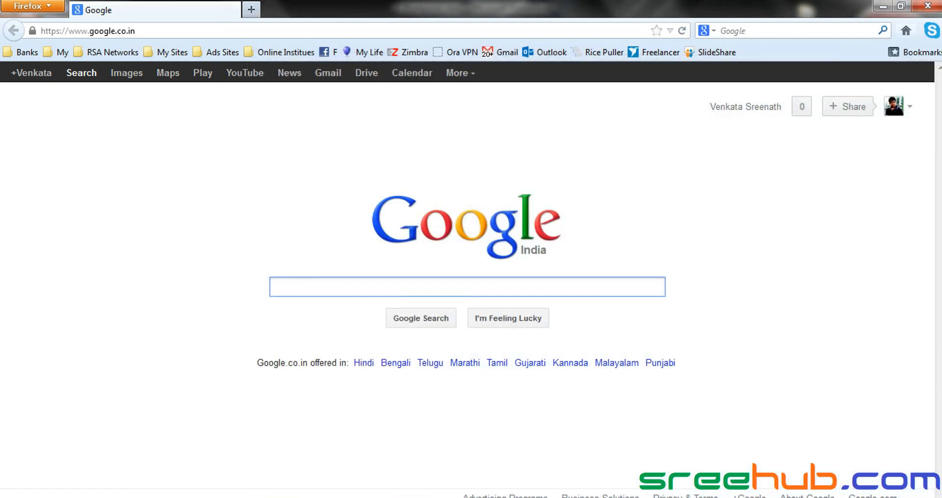
Step: Close Firefox and the 1 Sharepoint class presentation in PowerPoint, saving the presentation's changes
{"action": "left_click", "coordinate": [927, 5]}
{"action": "left_click", "coordinate": [927, 5]}
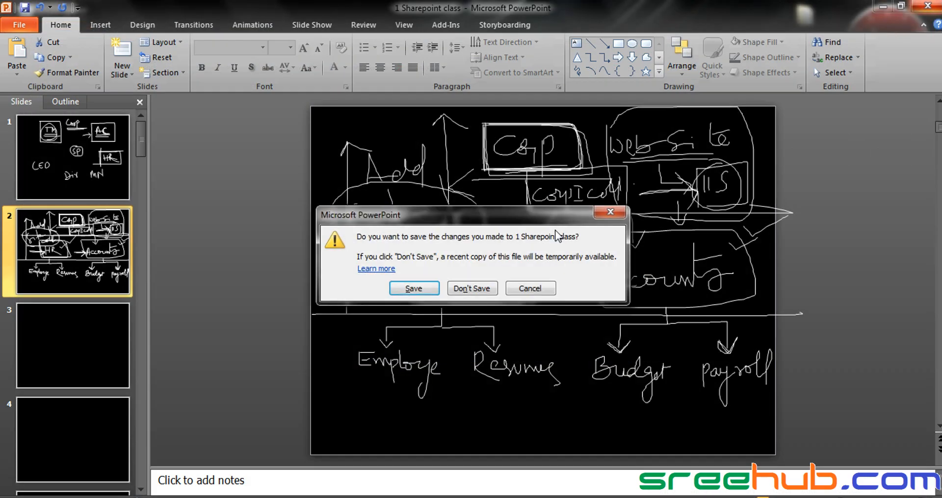
{"action": "left_click", "coordinate": [413, 288]}
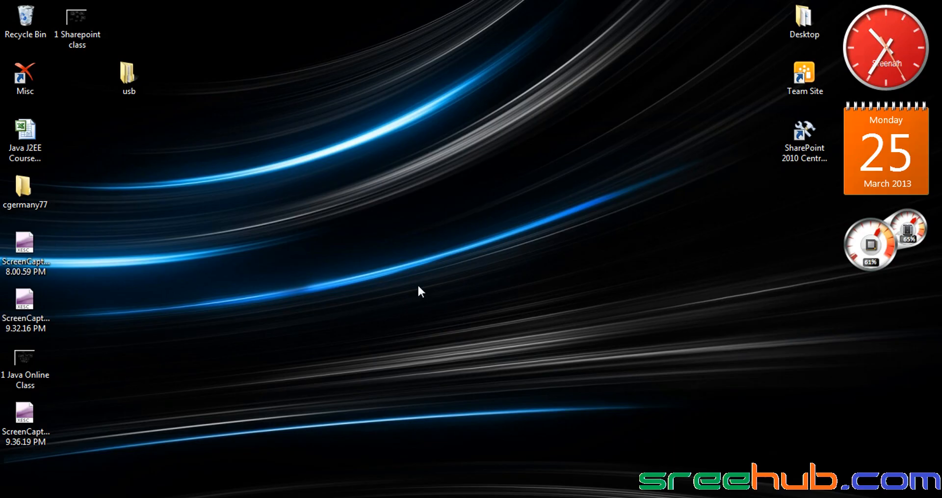
Step: Refresh the desktop and switch to the YTD Video Downloader window
{"action": "right_click", "coordinate": [390, 167]}
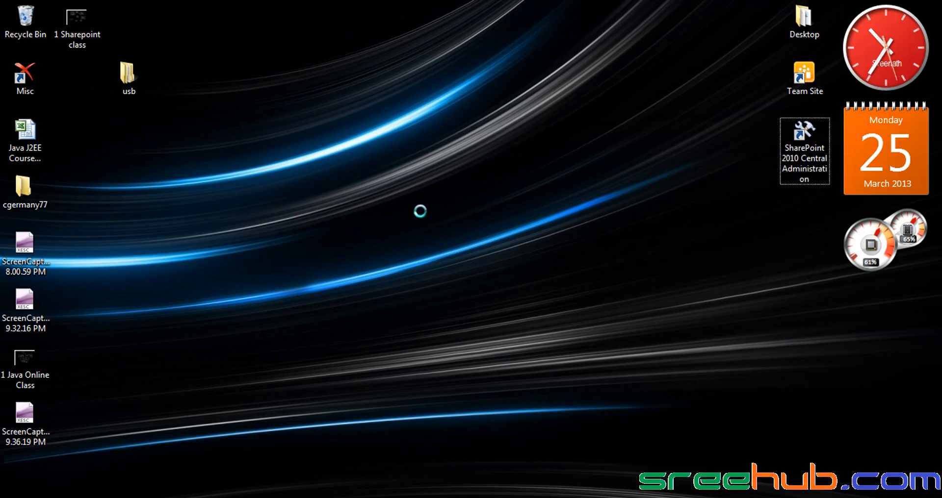
{"action": "left_click", "coordinate": [420, 213]}
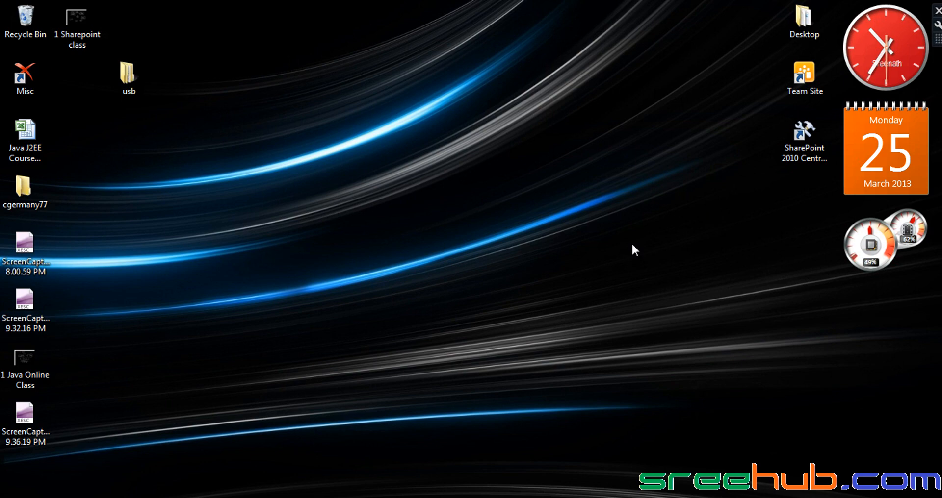
{"action": "right_click", "coordinate": [517, 185]}
{"action": "left_click", "coordinate": [540, 224]}
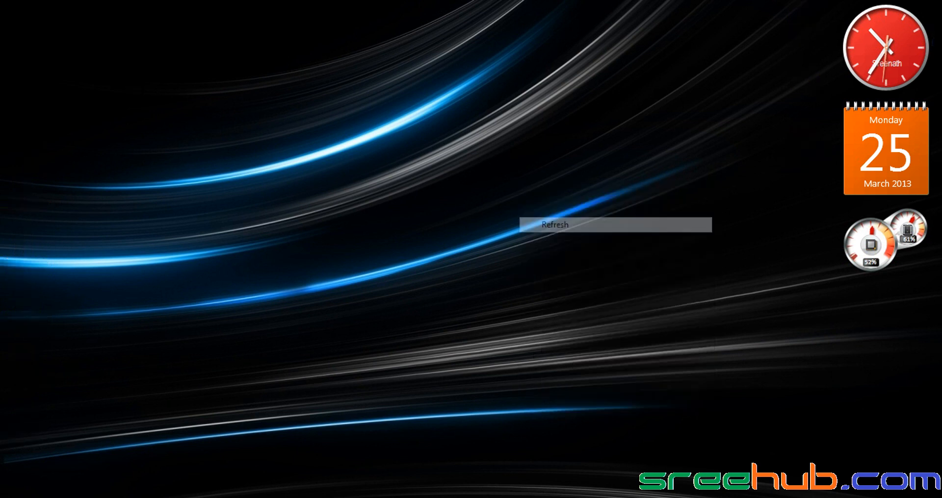
{"action": "key", "text": "alt+Tab"}
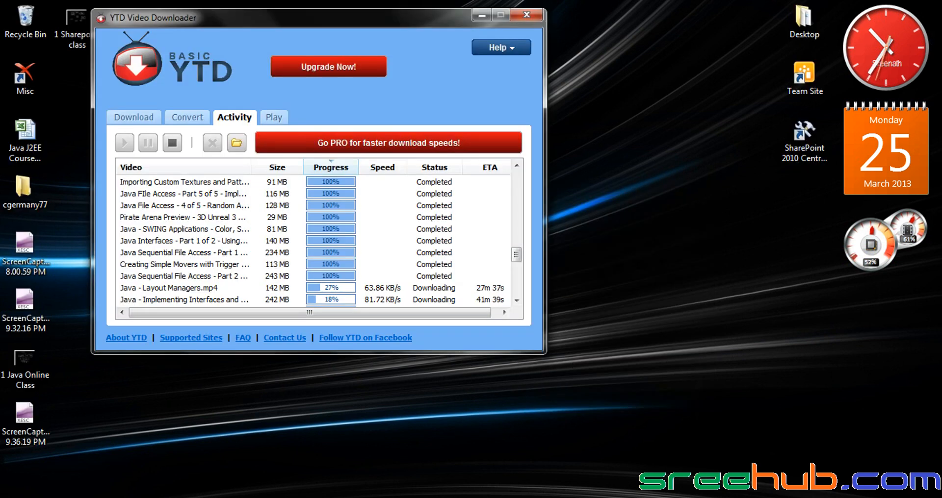